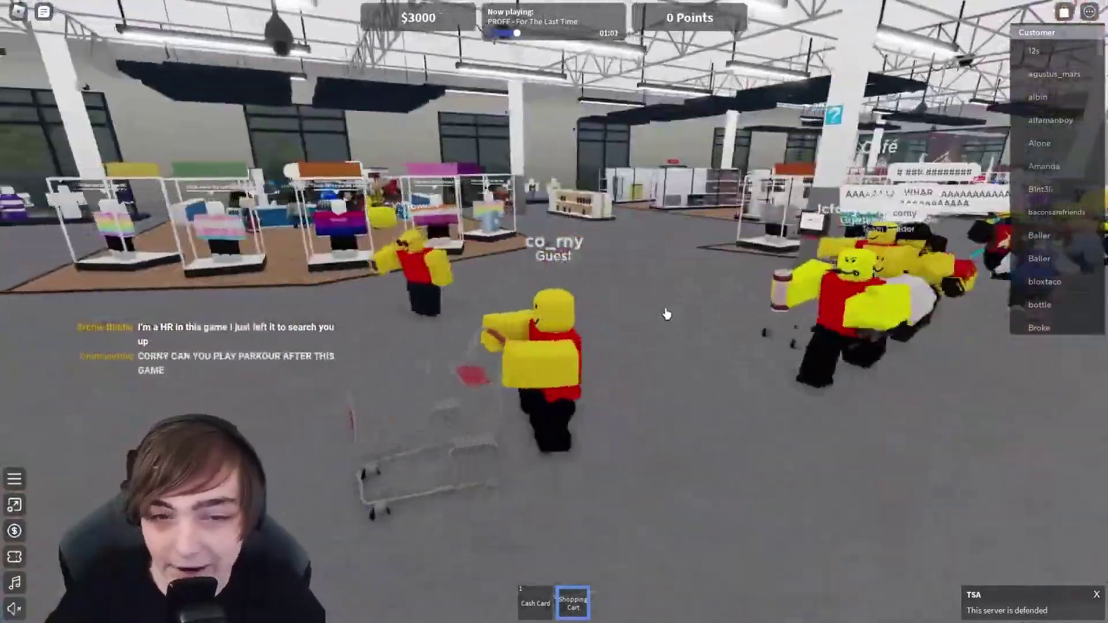
Push the avatar's cart through the store past the clothing shelf, out onto open floor
key(s)
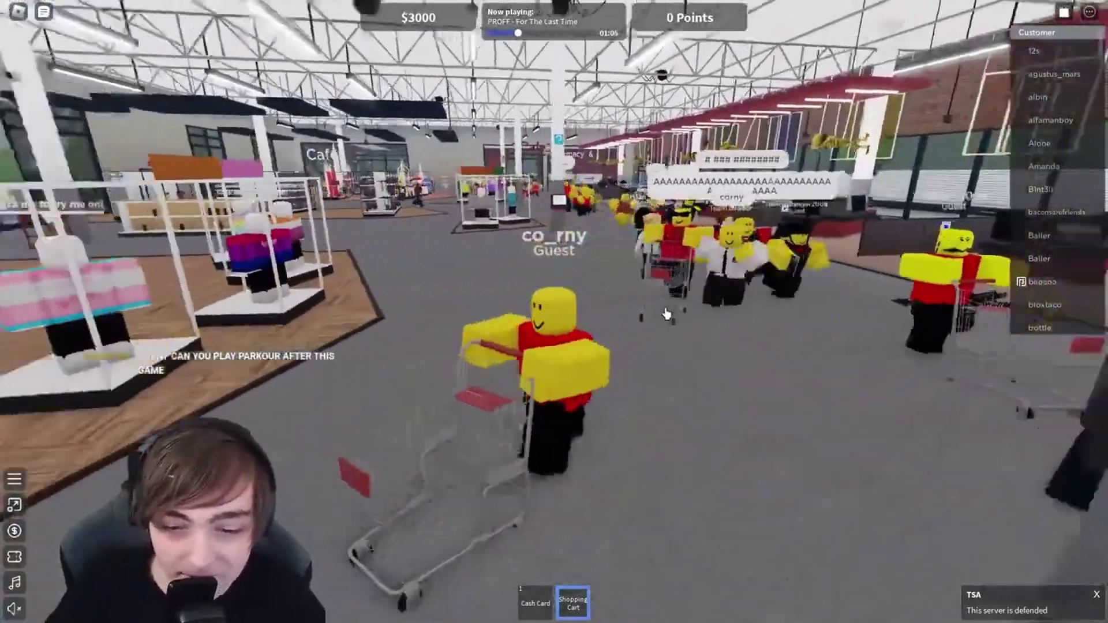
key(s)
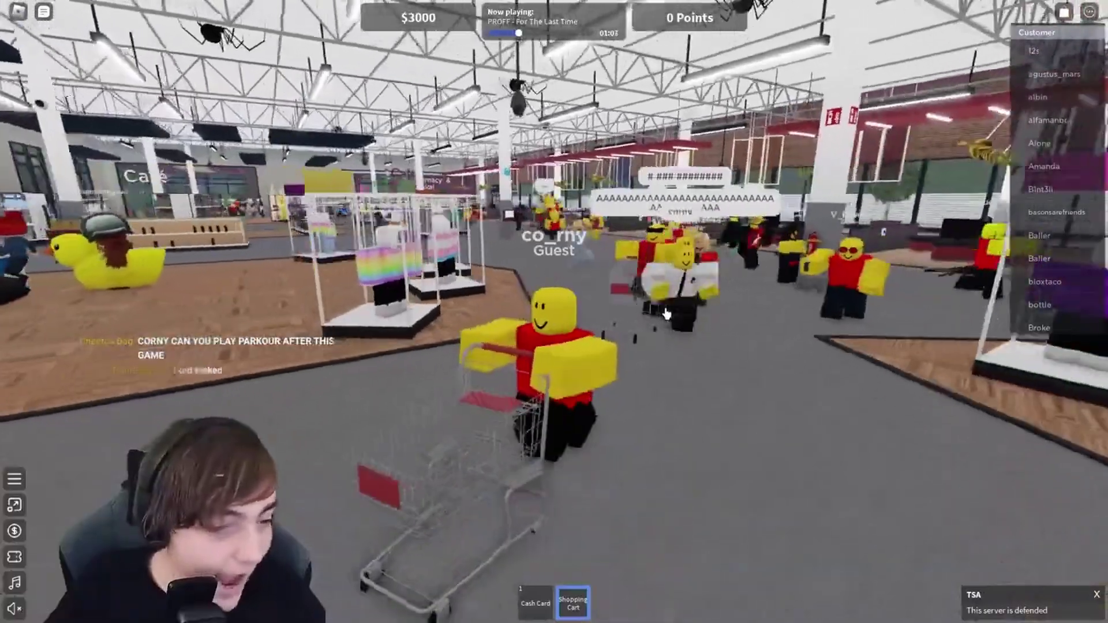
key(w)
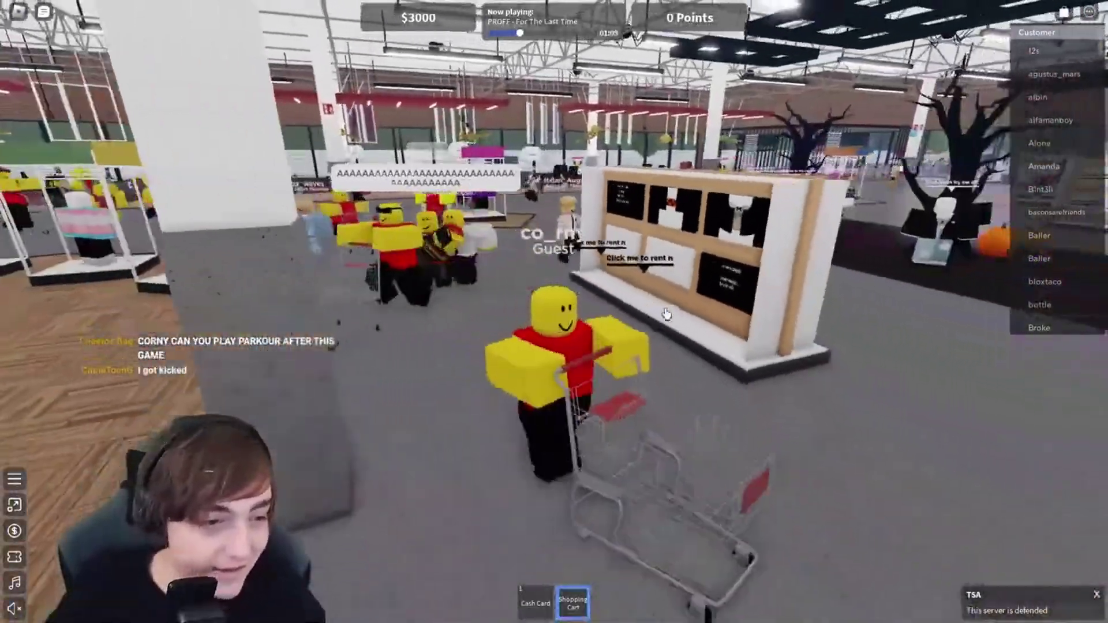
key(w)
key(w)
key(w)
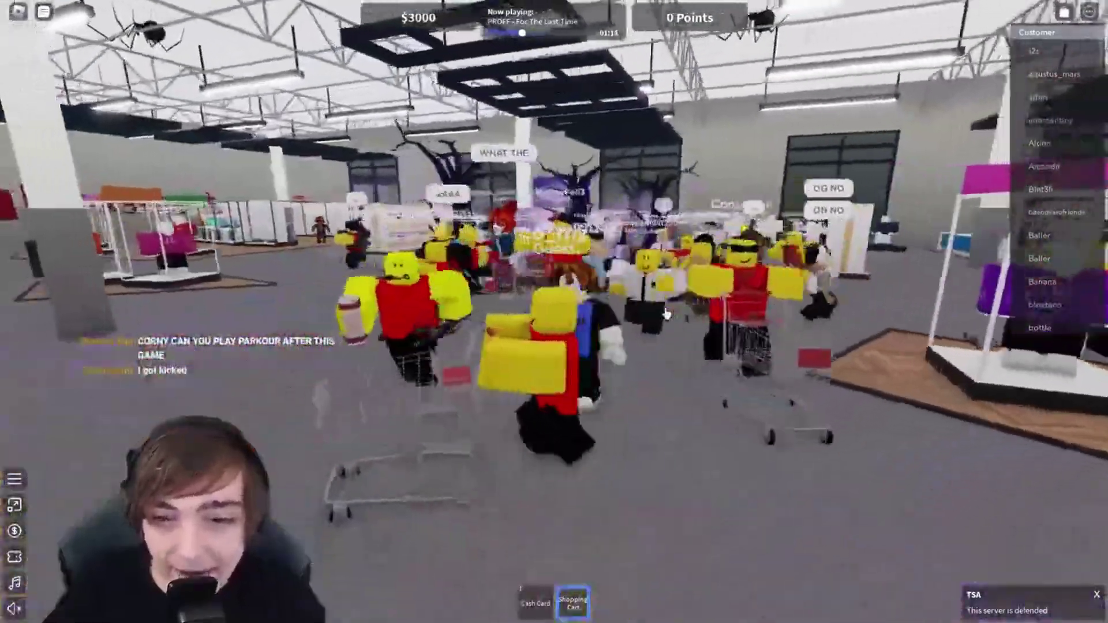
scroll(666, 315, down, 5)
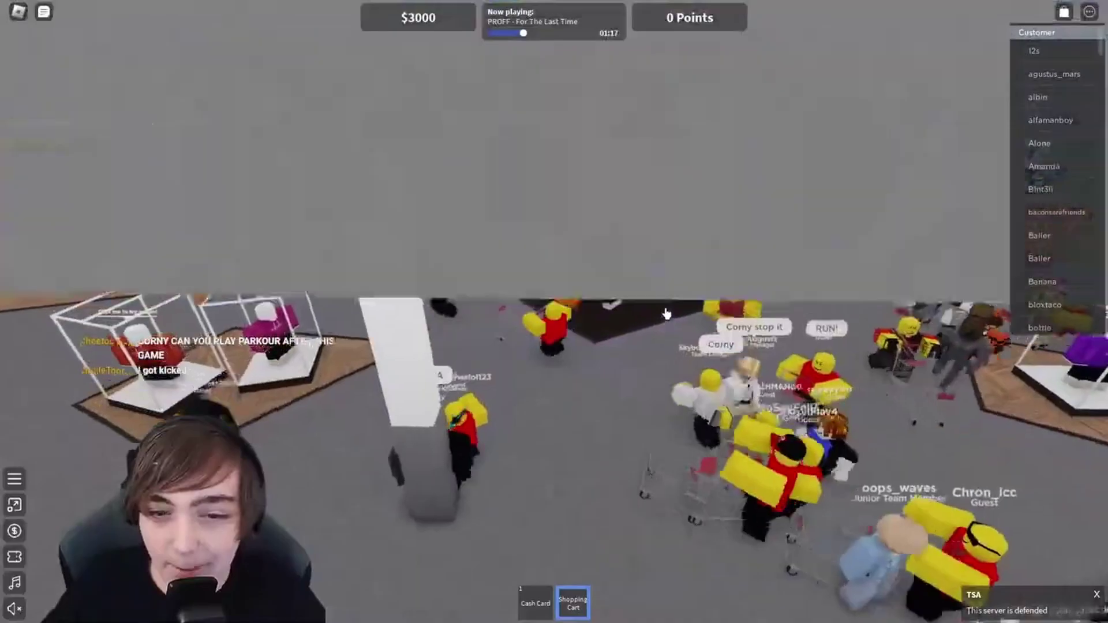
scroll(666, 315, up, 5)
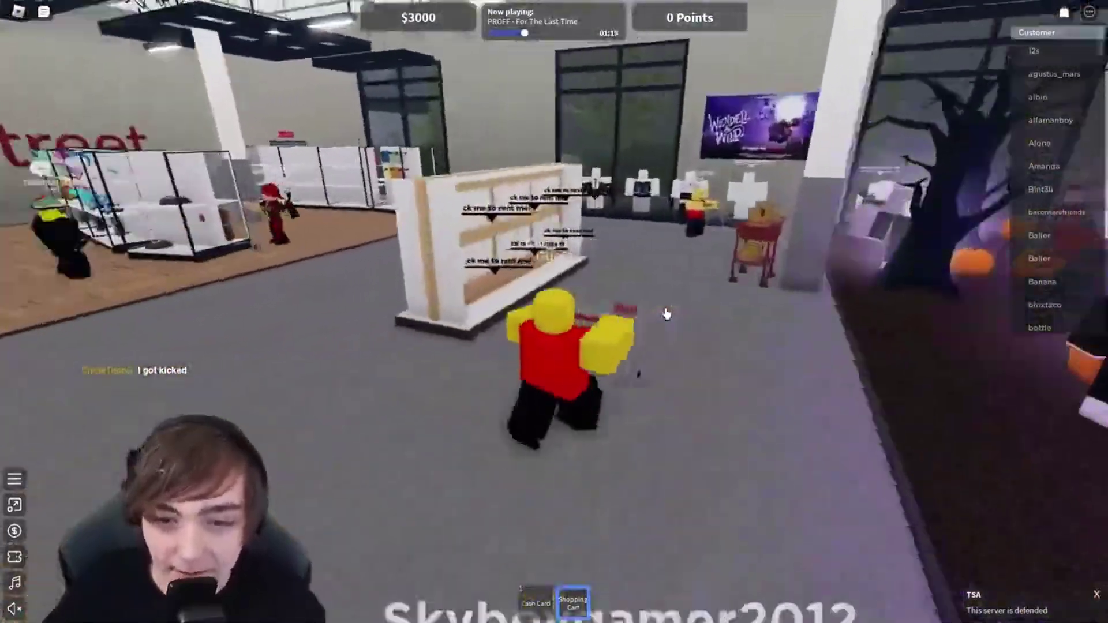
key(Left)
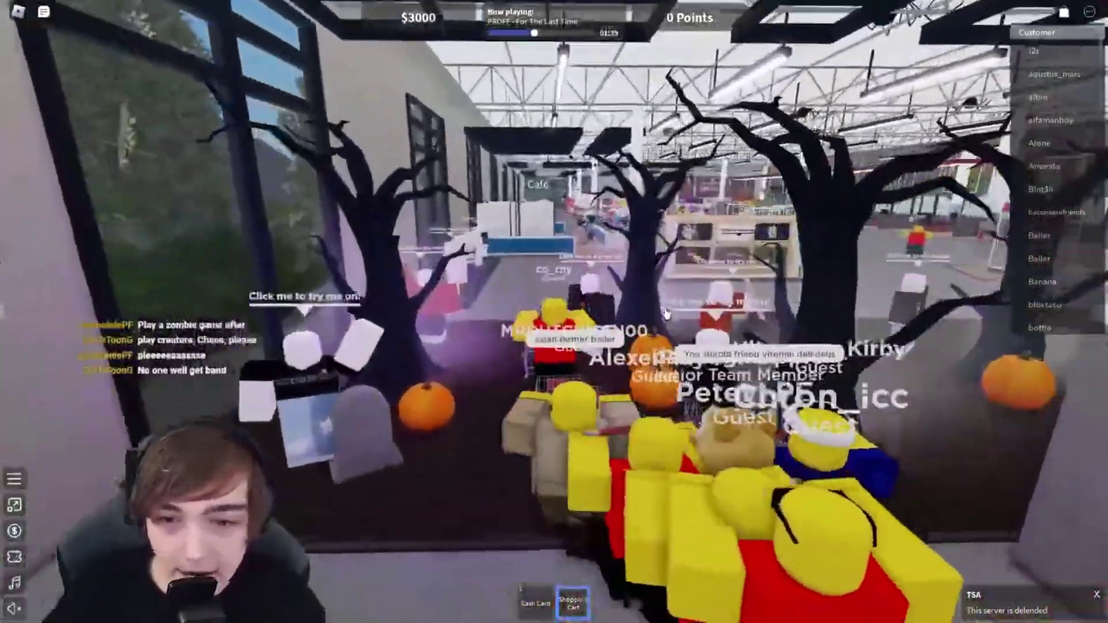
key(w)
key(Right)
key(Right)
key(Right)
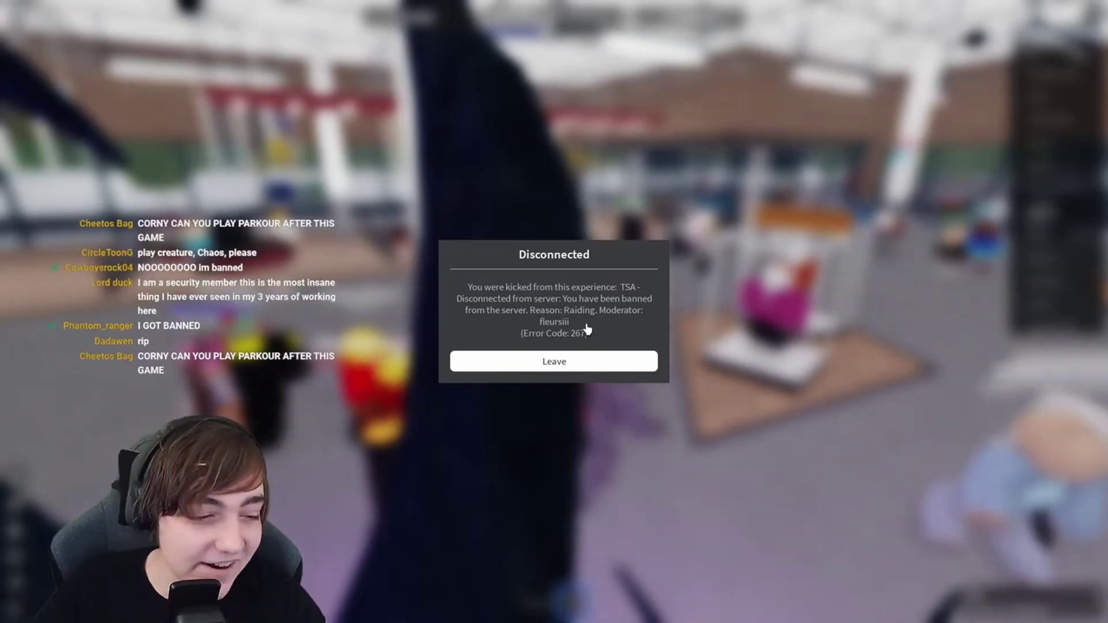
Leave the server from the Disconnected dialog and show the BloxStreet page's About description
click(617, 362)
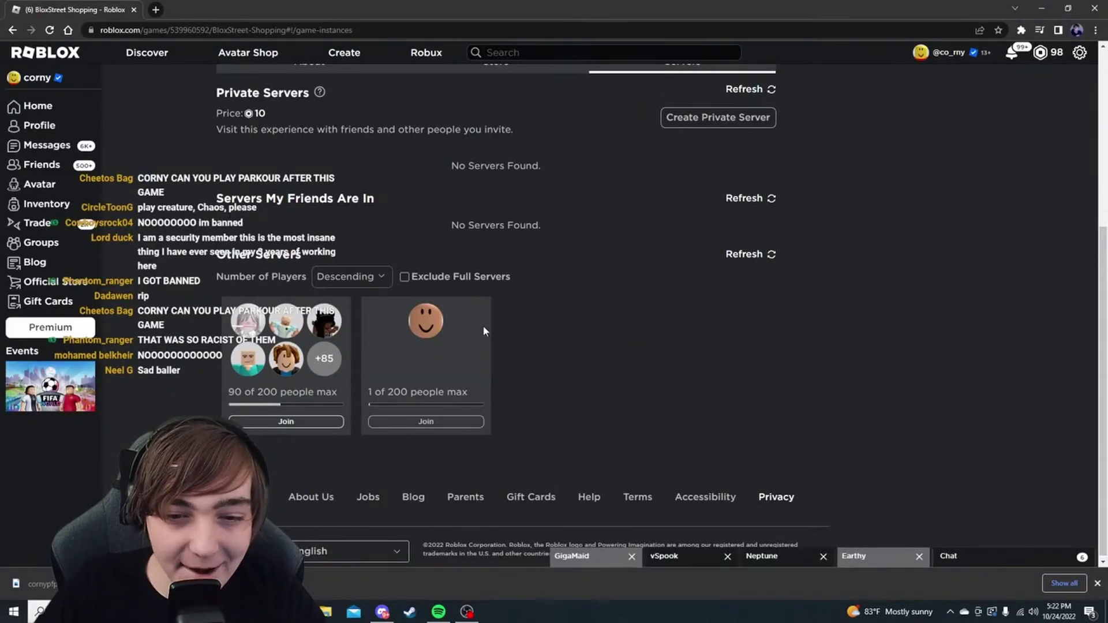
scroll(497, 327, up, 3)
triple_click(457, 334)
click(309, 343)
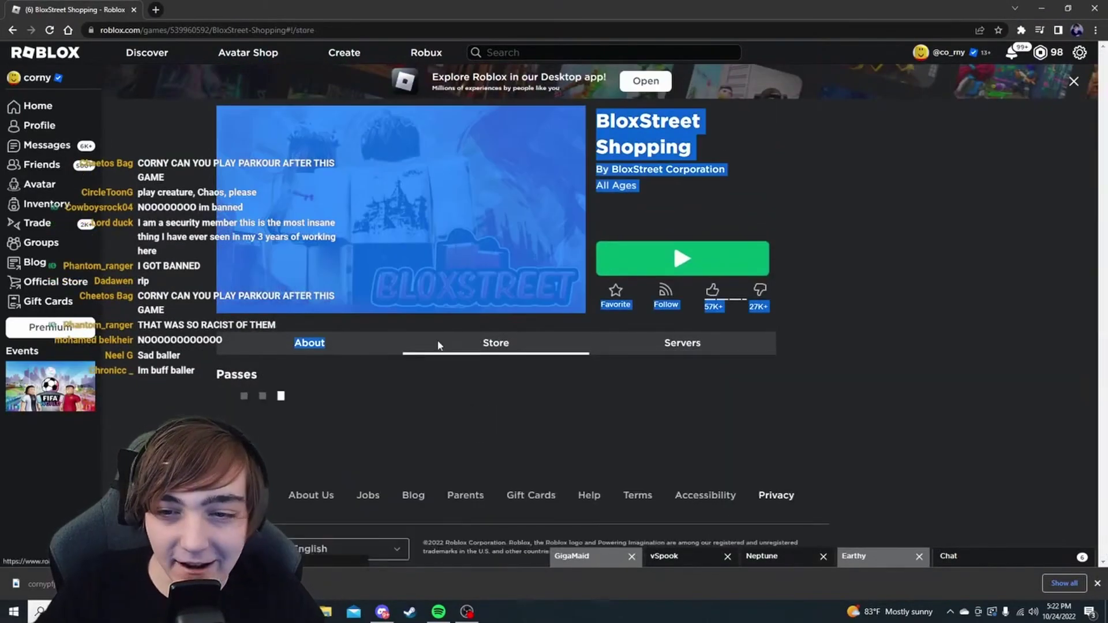